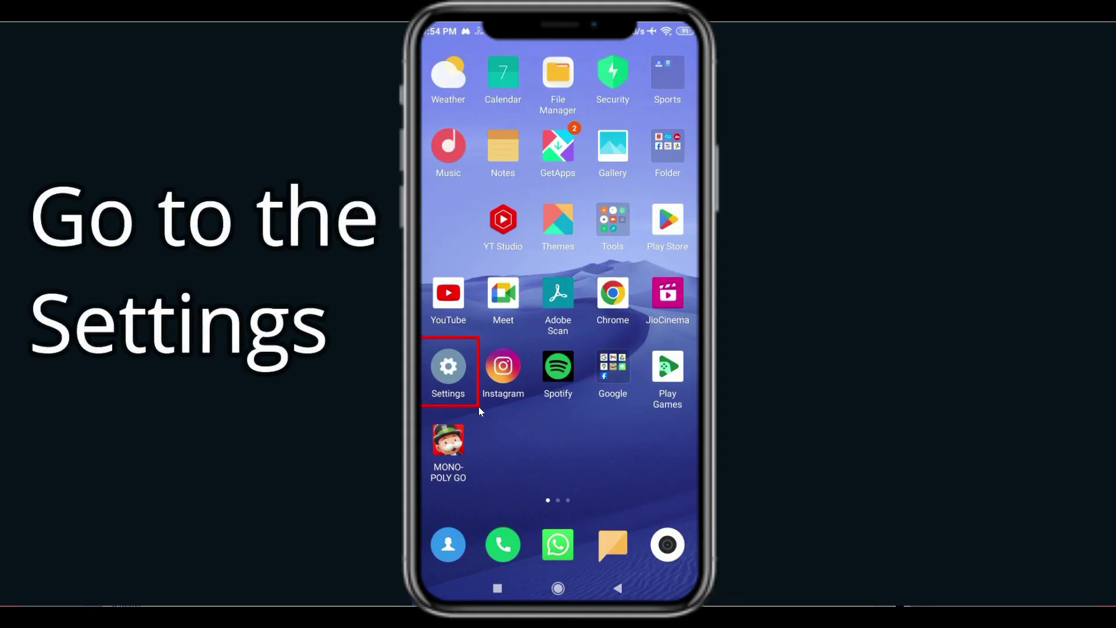
Launch the Settings app from the home screen
{"action": "left_click", "coordinate": [449, 366]}
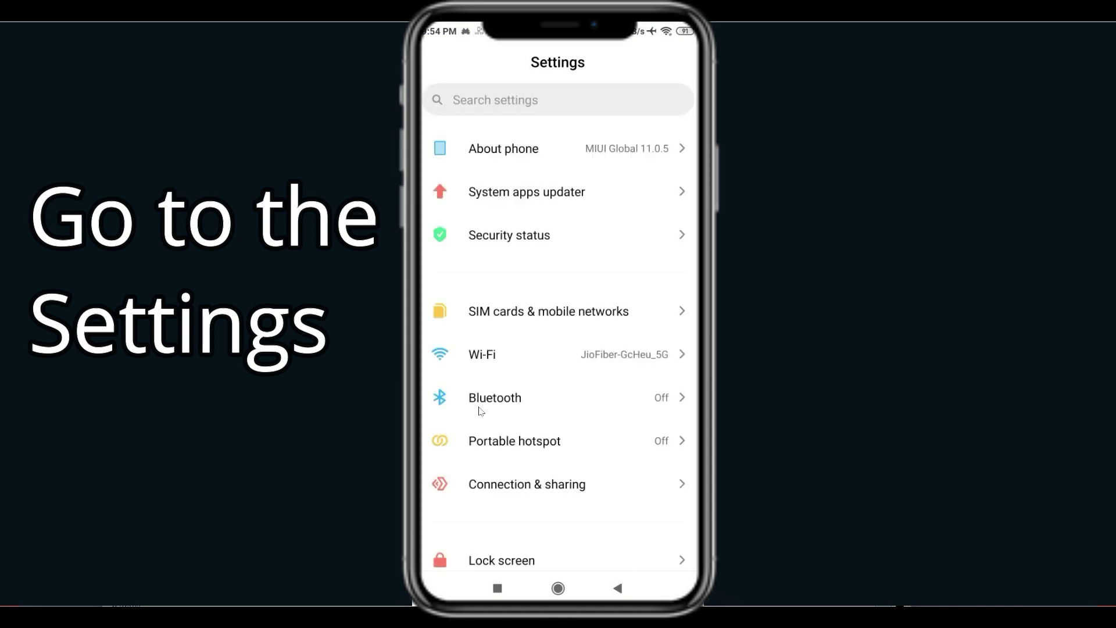
{"action": "scroll", "coordinate": [480, 410], "scroll_direction": "down", "scroll_amount": 5}
{"action": "scroll", "coordinate": [480, 410], "scroll_direction": "down", "scroll_amount": 3}
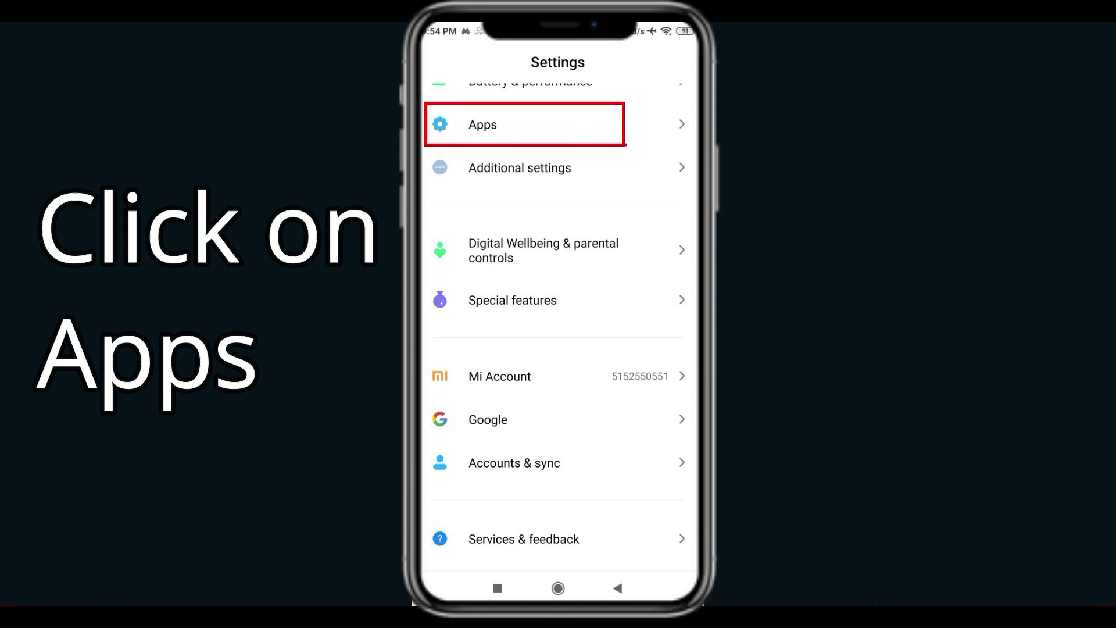
Open the FFEXVIUS App info page from the Manage apps list
{"action": "left_click", "coordinate": [626, 140]}
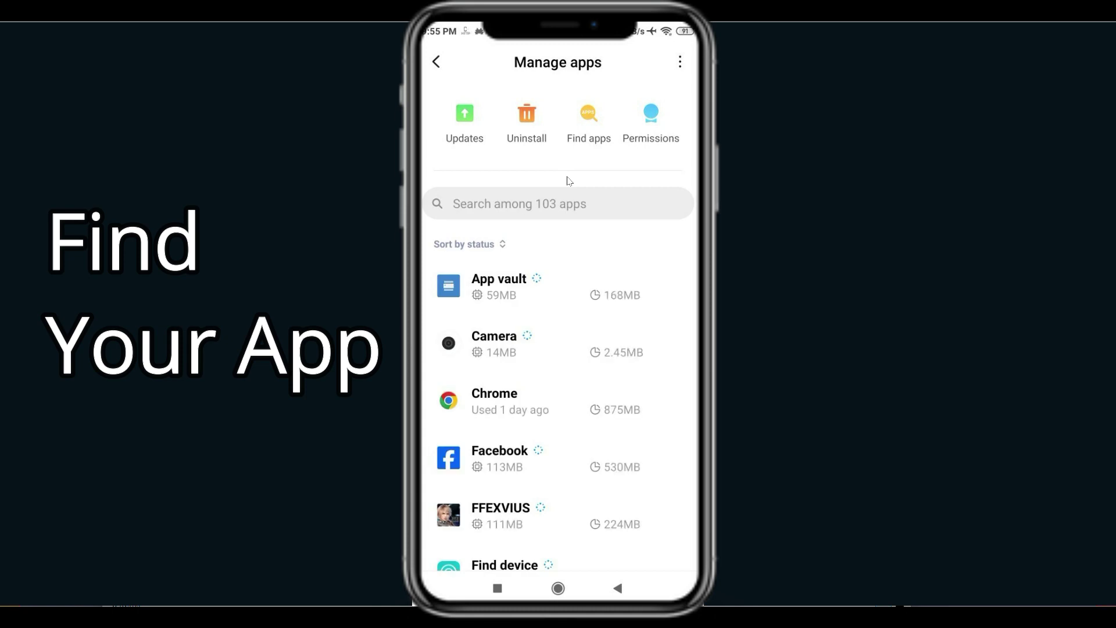
{"action": "scroll", "coordinate": [567, 181], "scroll_direction": "down", "scroll_amount": 3}
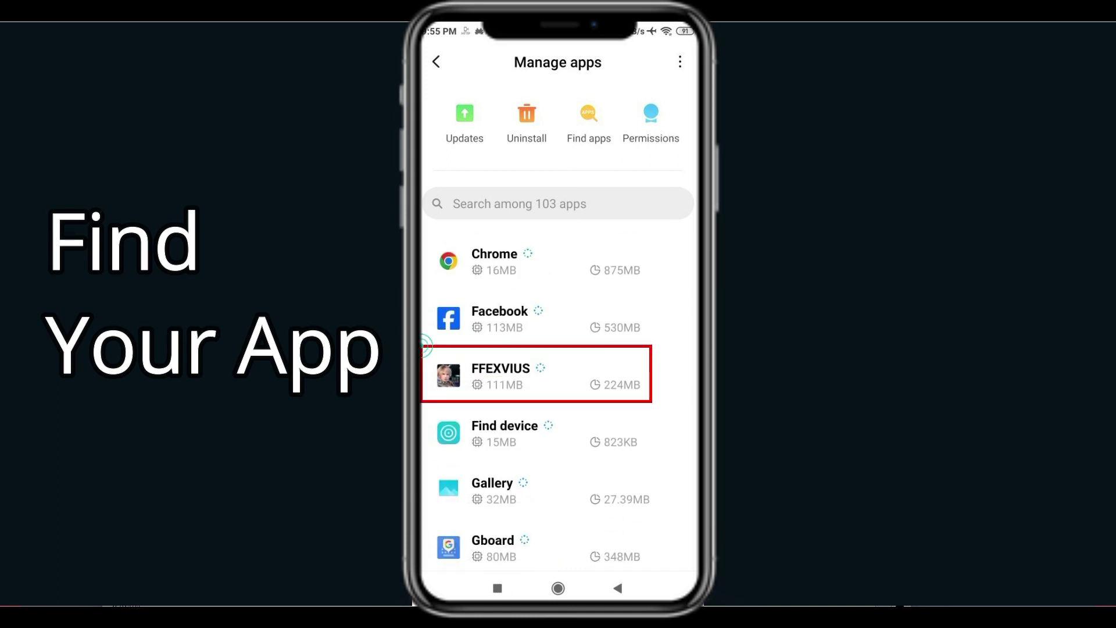
{"action": "left_click", "coordinate": [552, 376]}
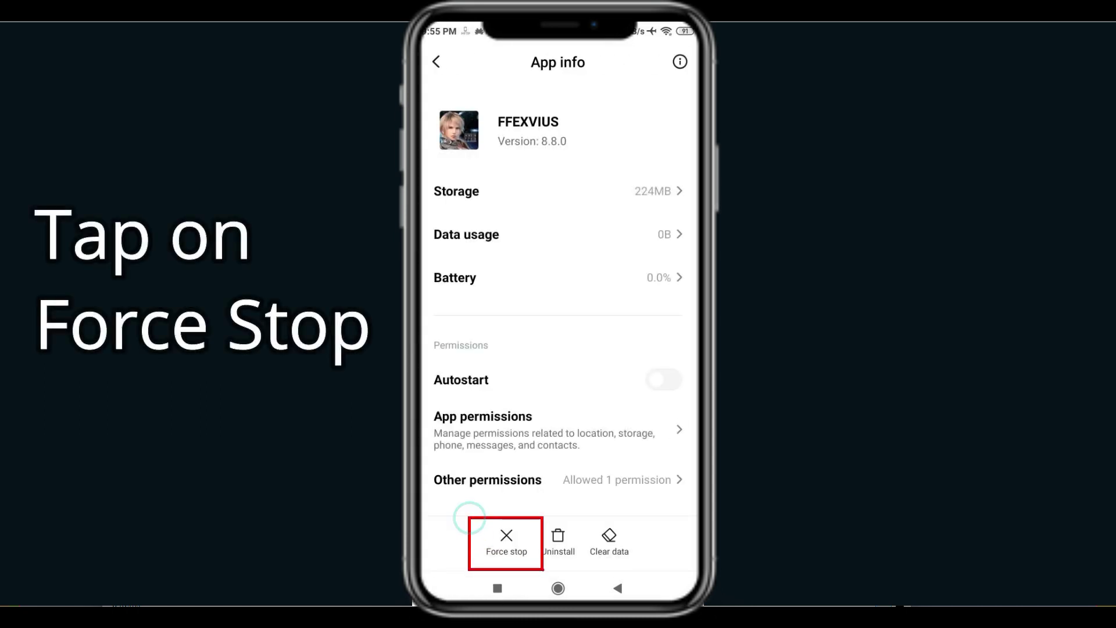
Force stop FFEXVIUS and confirm the Force stop? prompt
{"action": "left_click", "coordinate": [506, 540]}
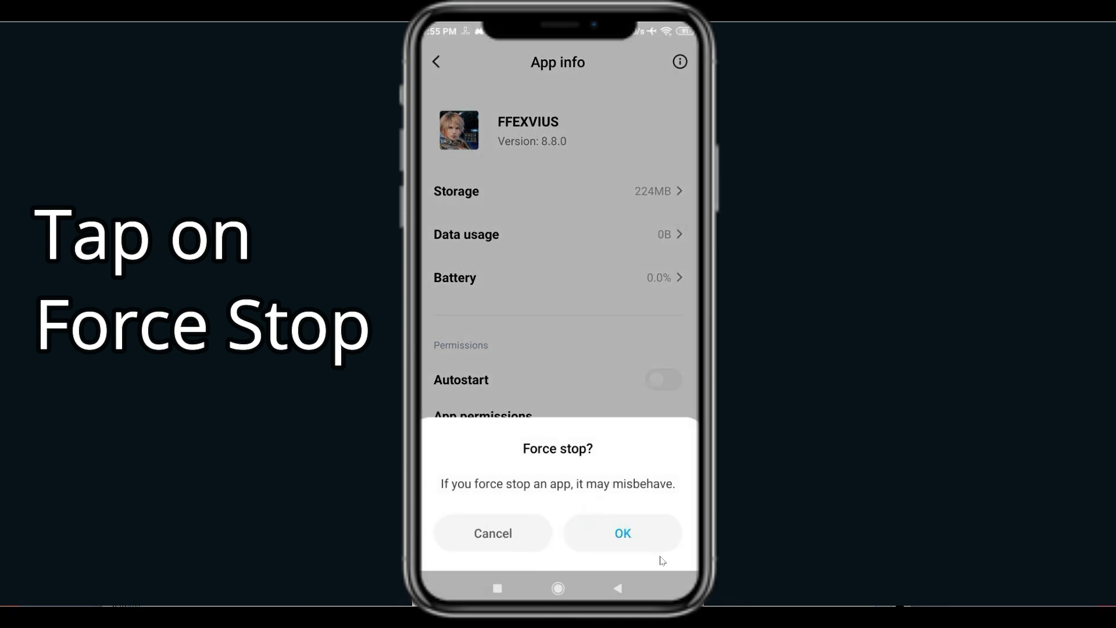
{"action": "left_click", "coordinate": [623, 533]}
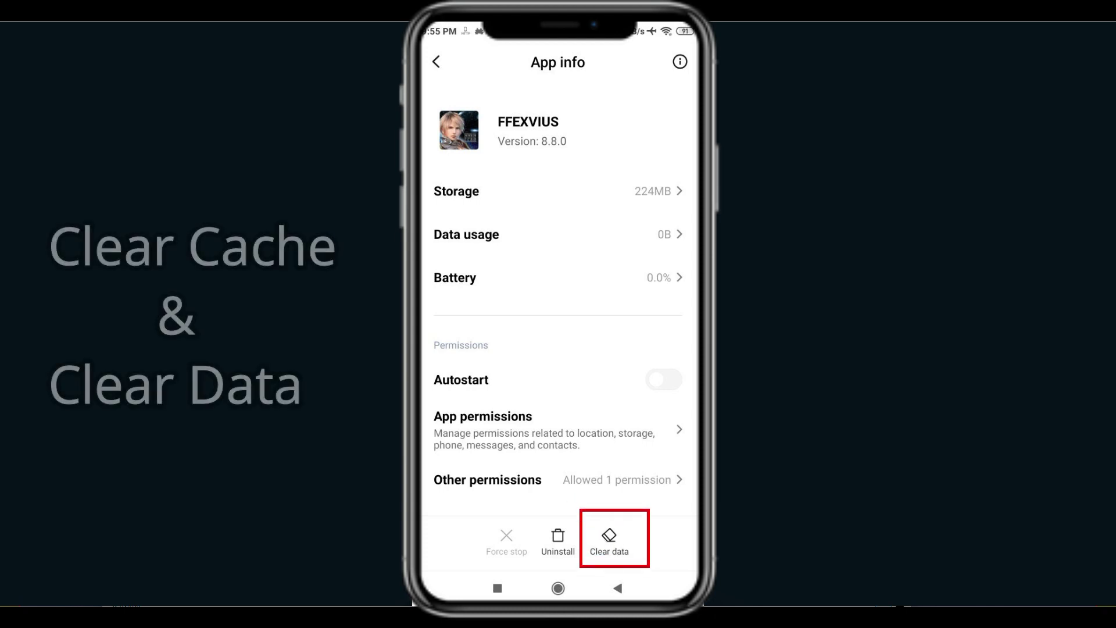
Clear FFEXVIUS's cache, then clear all its data, reducing storage to 208MB
{"action": "left_click", "coordinate": [609, 539]}
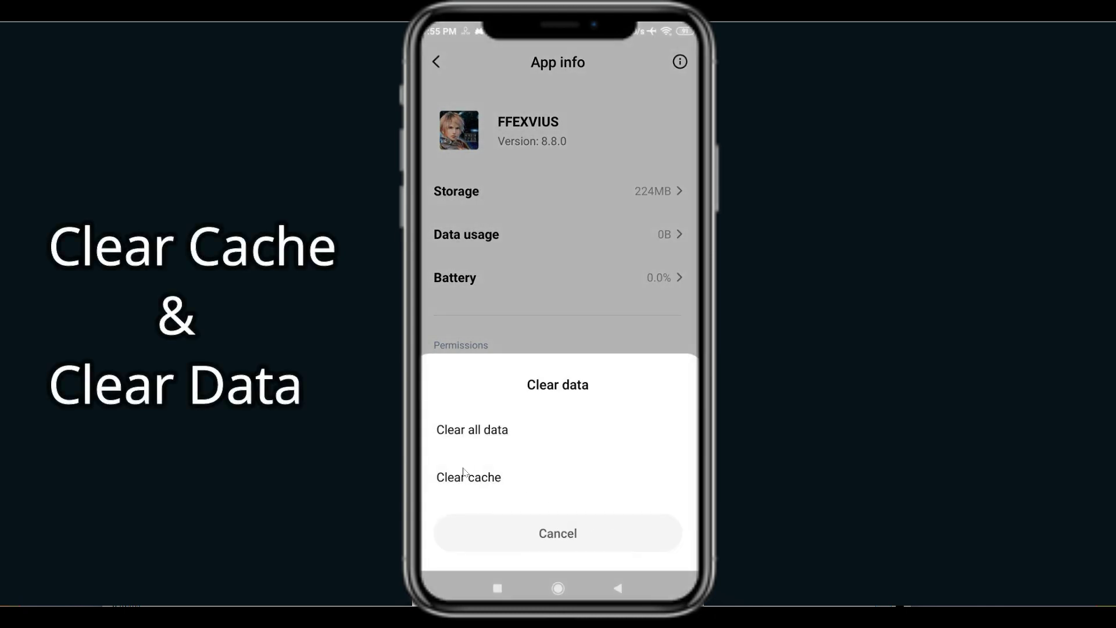
{"action": "left_click", "coordinate": [523, 493]}
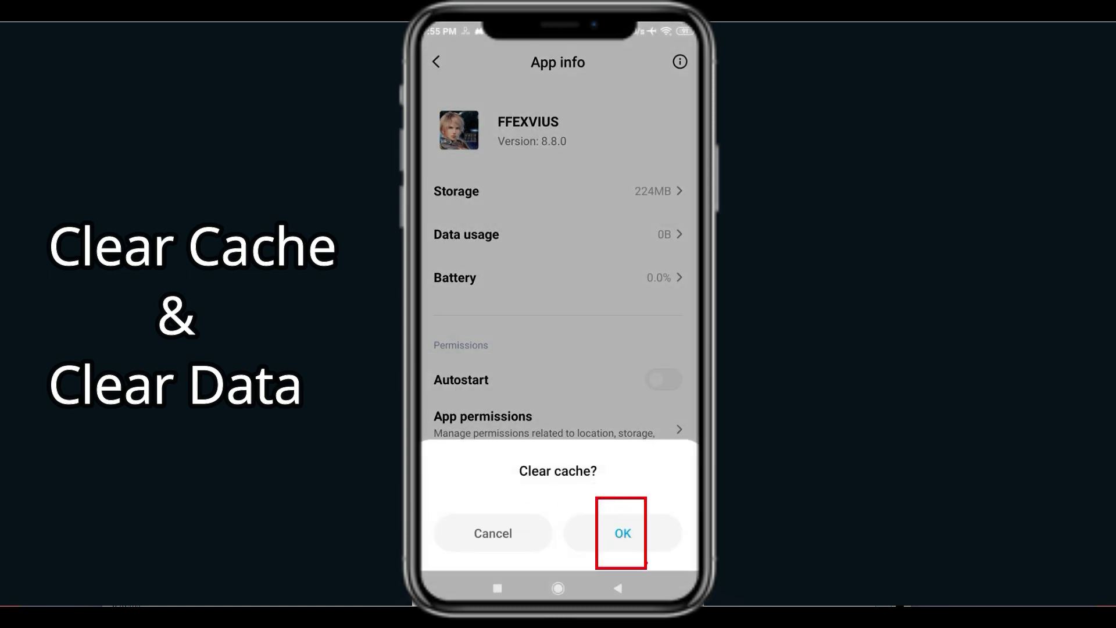
{"action": "left_click", "coordinate": [623, 533]}
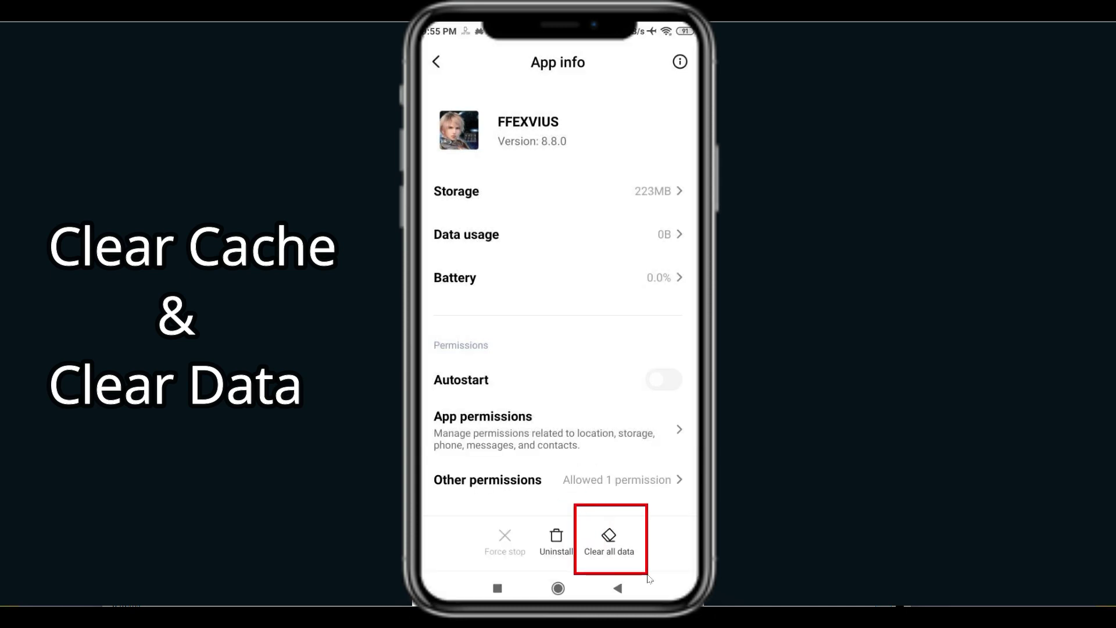
{"action": "left_click", "coordinate": [609, 541]}
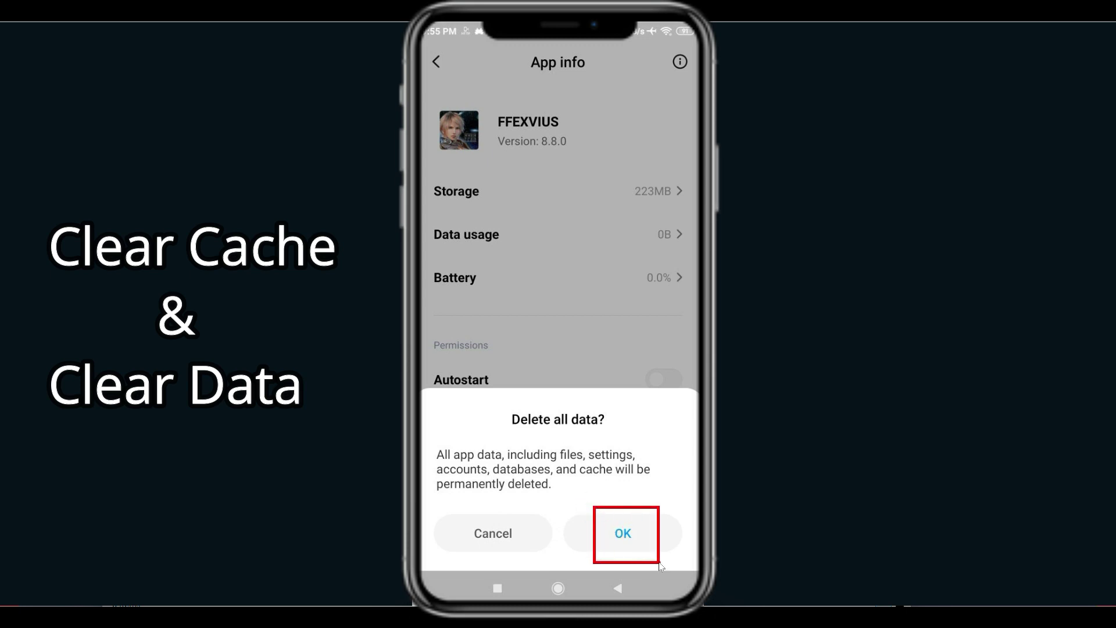
{"action": "left_click", "coordinate": [622, 534]}
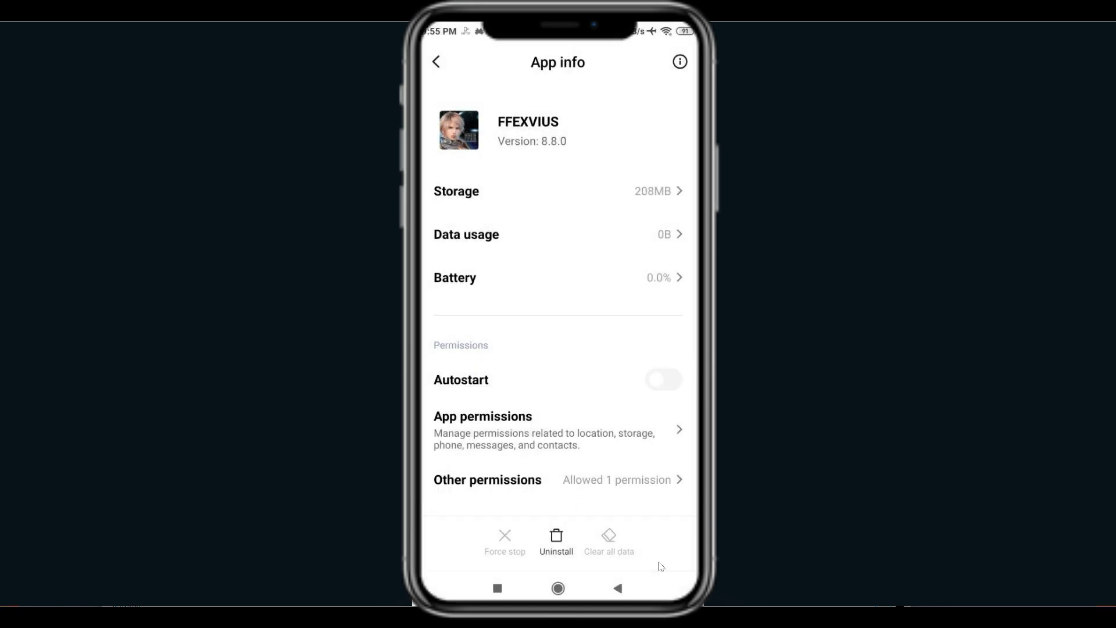
Back out of App info, Manage apps and Settings to the home screen
{"action": "left_click", "coordinate": [617, 588]}
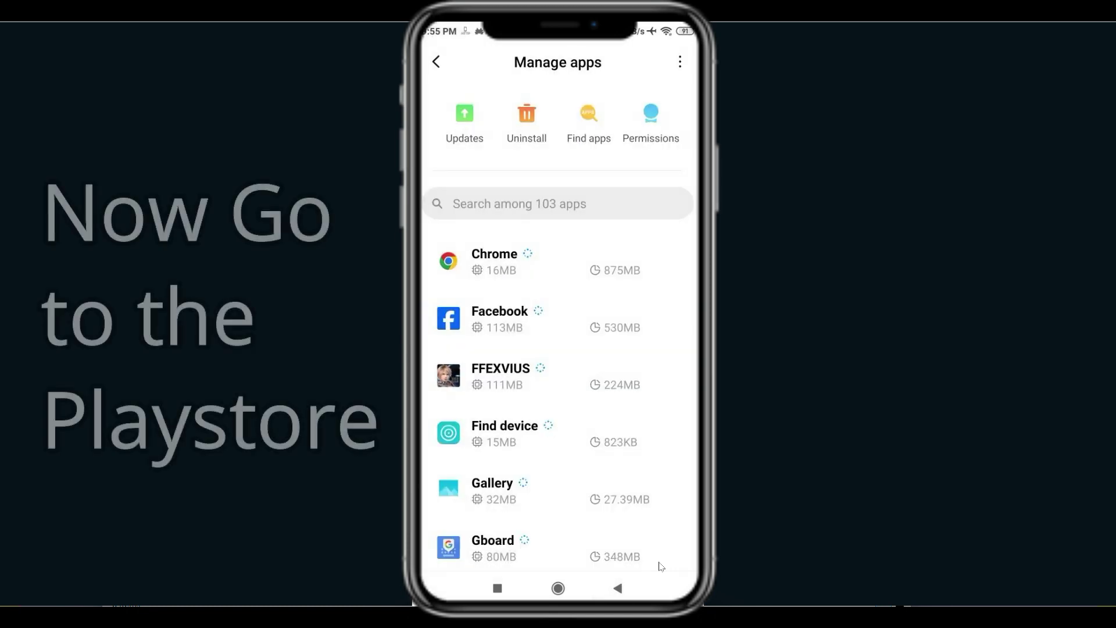
{"action": "left_click", "coordinate": [617, 589]}
{"action": "left_click", "coordinate": [617, 588]}
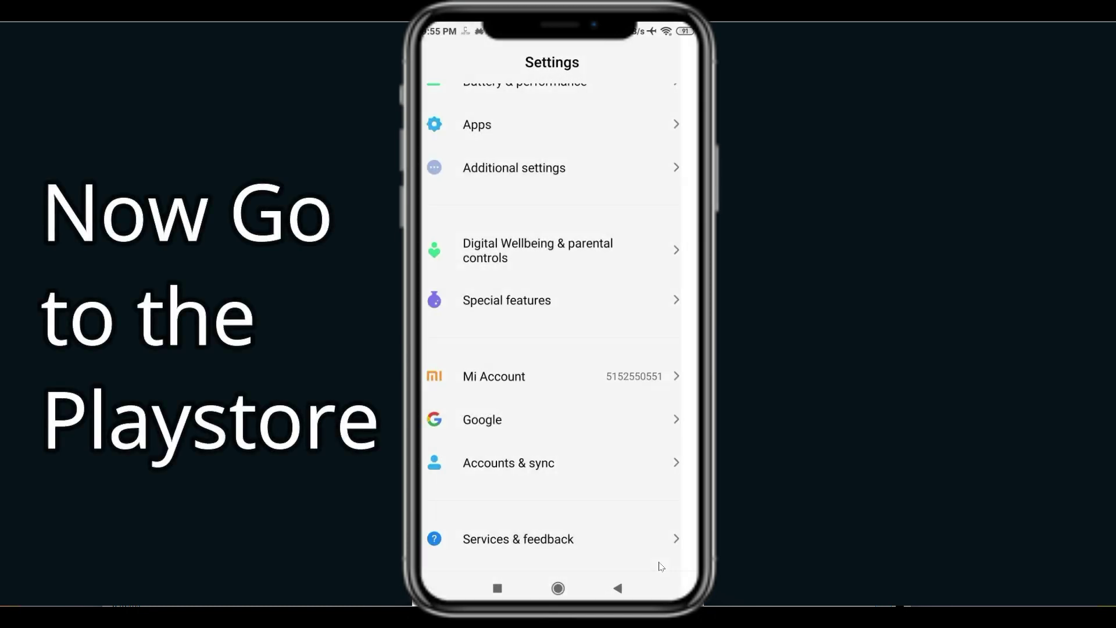
{"action": "left_click", "coordinate": [618, 588]}
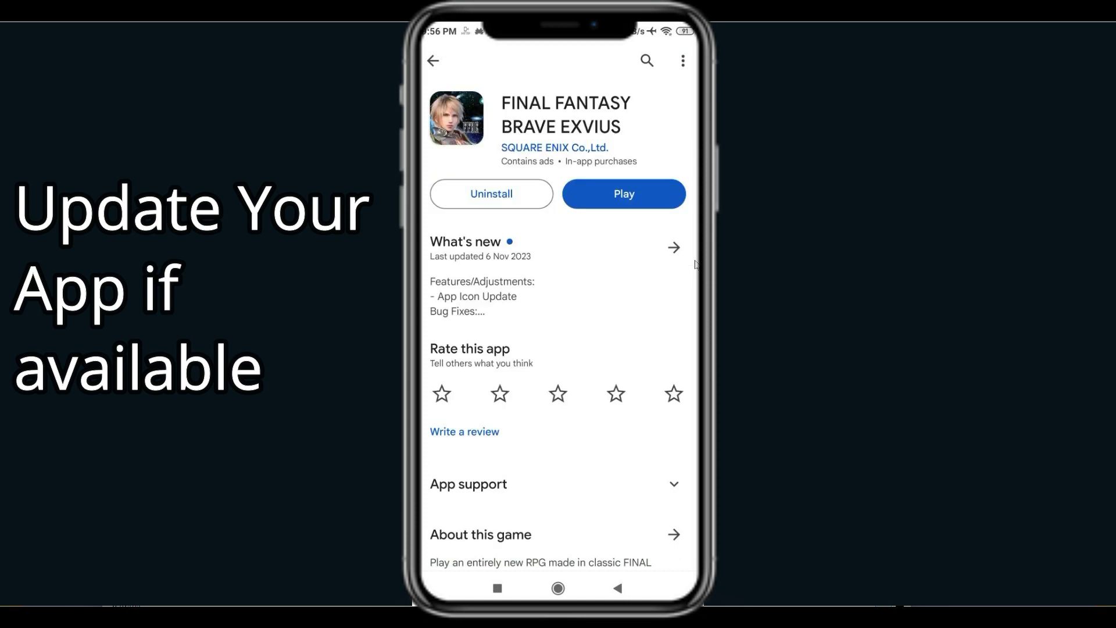
Check the FINAL FANTASY BRAVE EXVIUS Play Store listing, which shows no update available
{"action": "left_click_drag", "start_coordinate": [424, 77], "coordinate": [688, 217]}
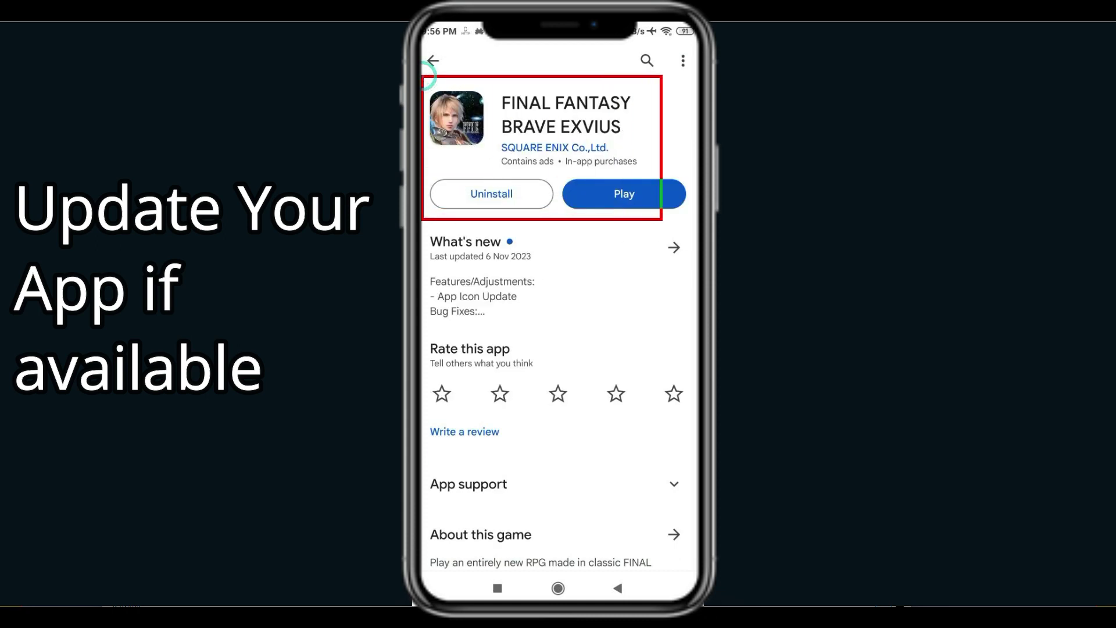